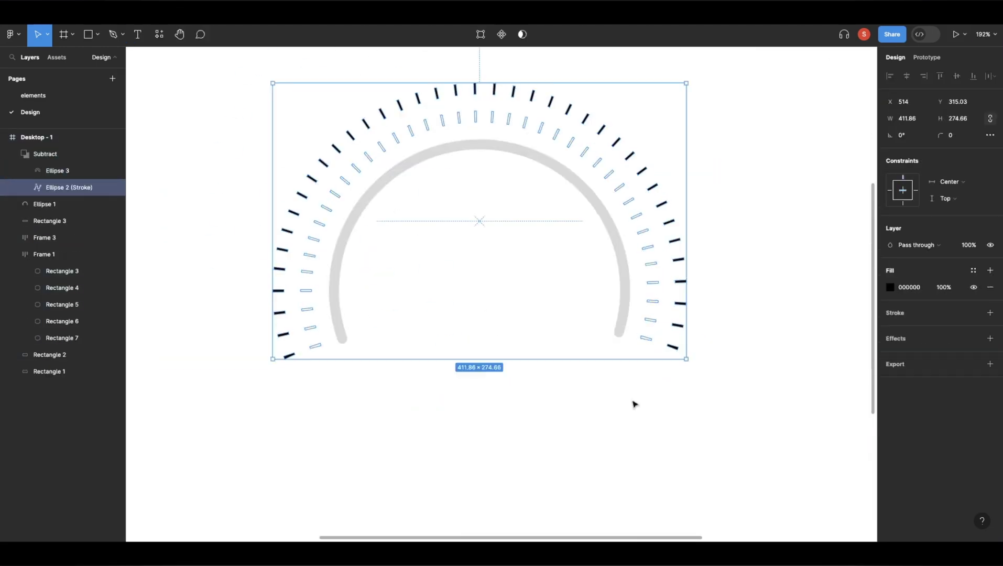
Step: Edit the tick ring's points to lengthen every few gauge ticks
double_click(508, 189)
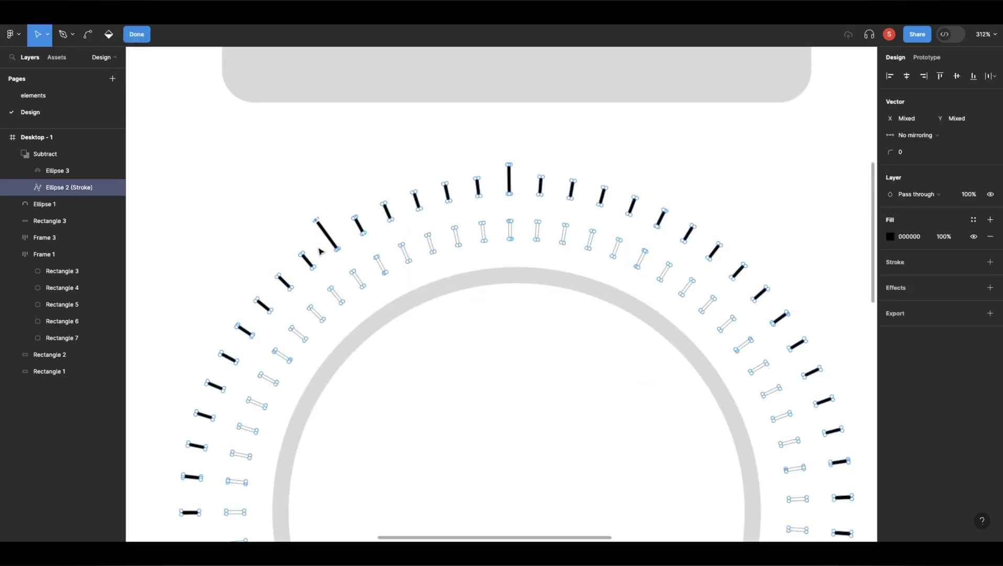
scroll(321, 251, "down", 3)
scroll(306, 393, "left", 3)
key("Escape")
scroll(558, 244, "down", 5)
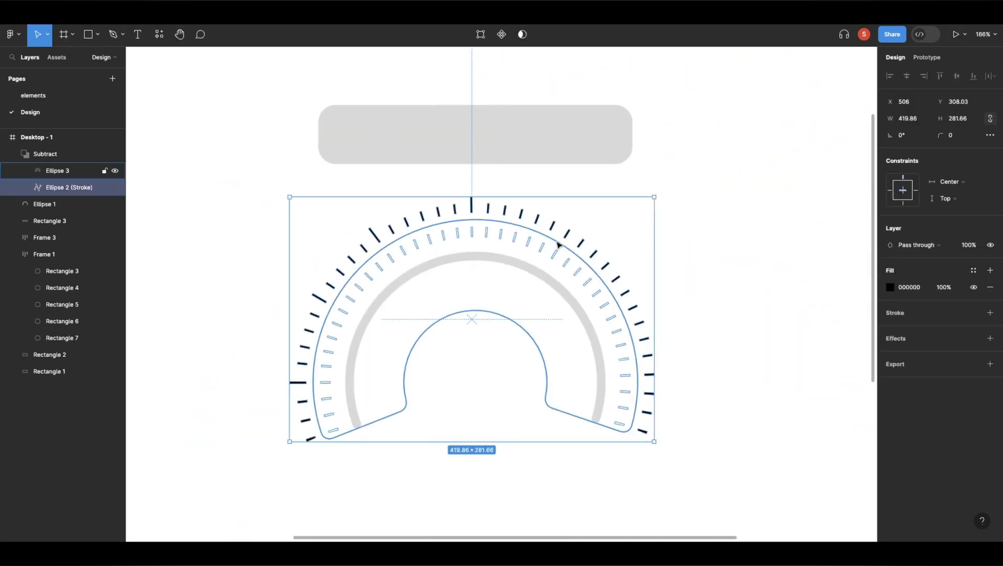
double_click(558, 244)
scroll(633, 312, "up", 3)
scroll(632, 313, "down", 4)
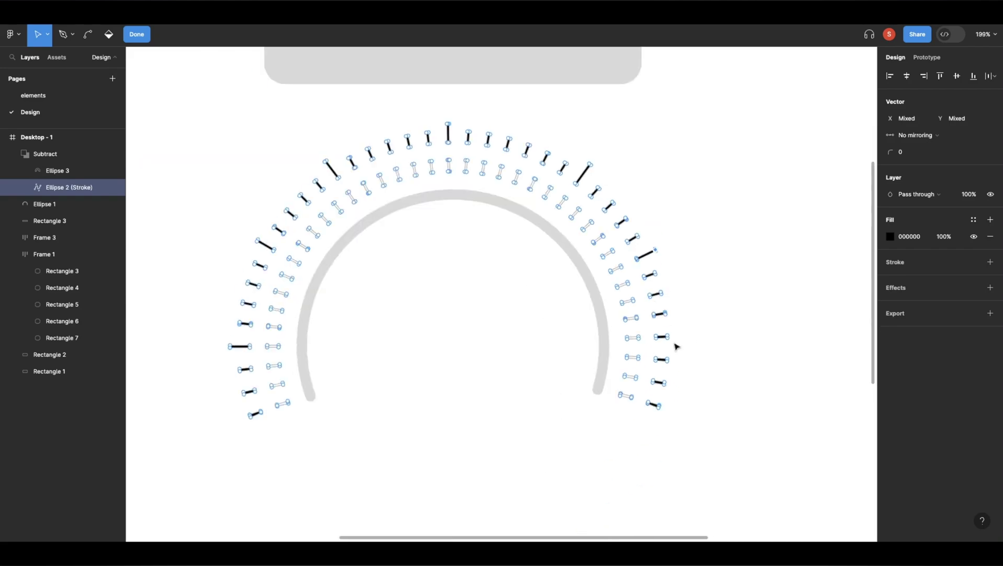
key("Escape")
scroll(633, 313, "down", 2)
Step: Place a marker dot at the top of the gauge and duplicate dots around the arc
key("ctrl+v")
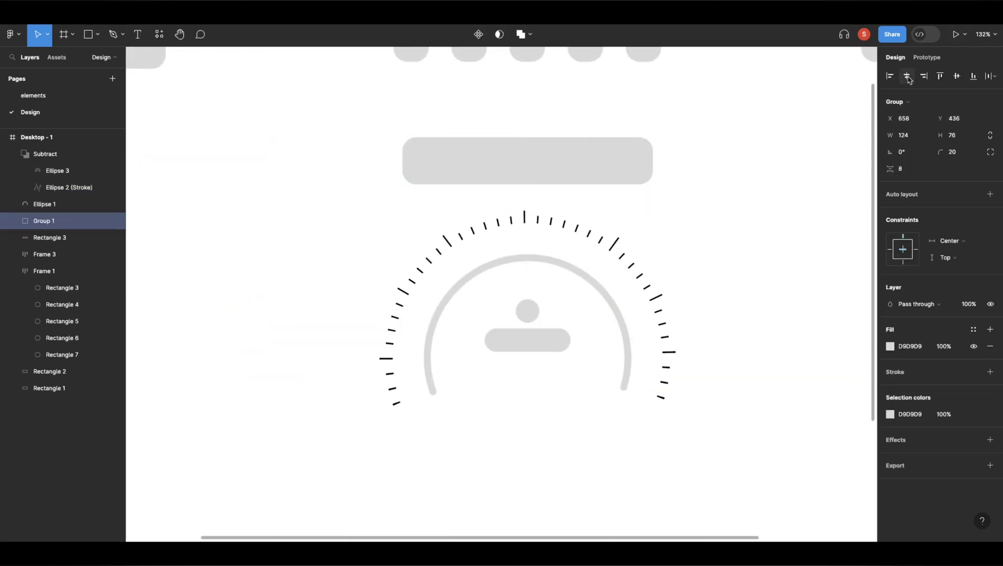
left_click(718, 268)
scroll(718, 268, "up", 5)
left_click_drag(414, 380, 551, 145)
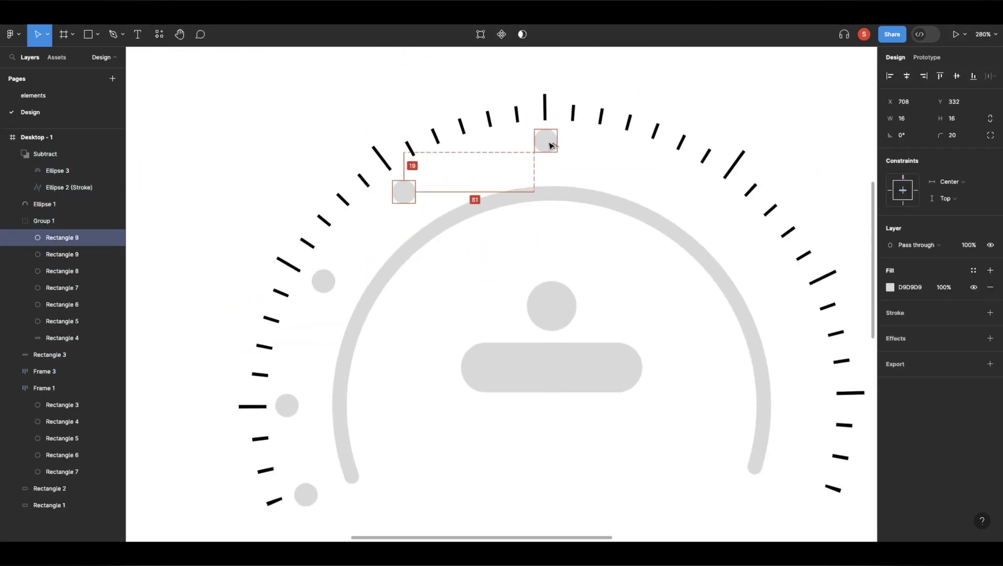
key("ctrl+d")
left_click(712, 358)
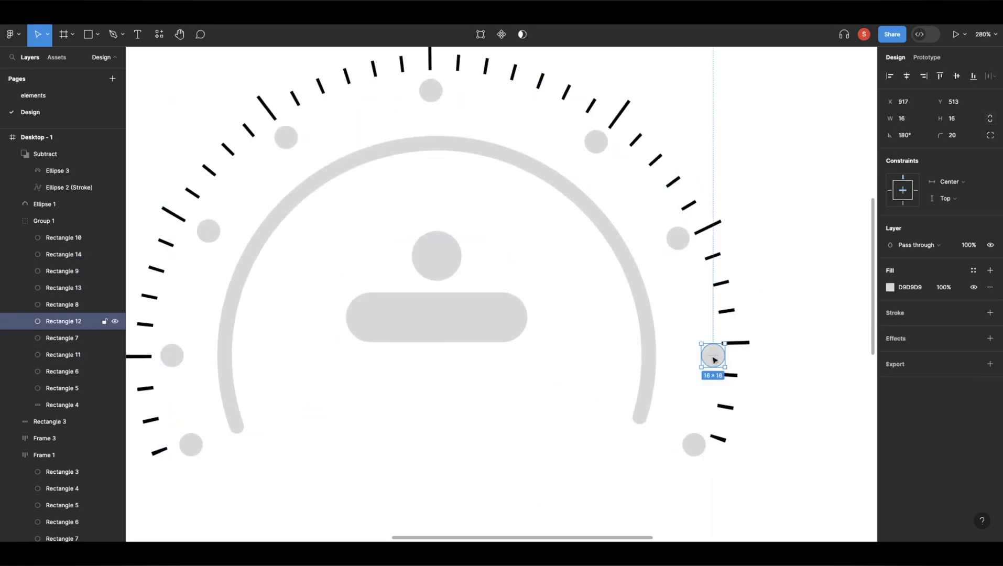
key("Escape")
Step: Draw centre readout placeholders, stat bars and a round button circle below the gauge
scroll(524, 358, "down", 3)
left_click_drag(594, 411, 528, 454)
scroll(526, 414, "down", 3)
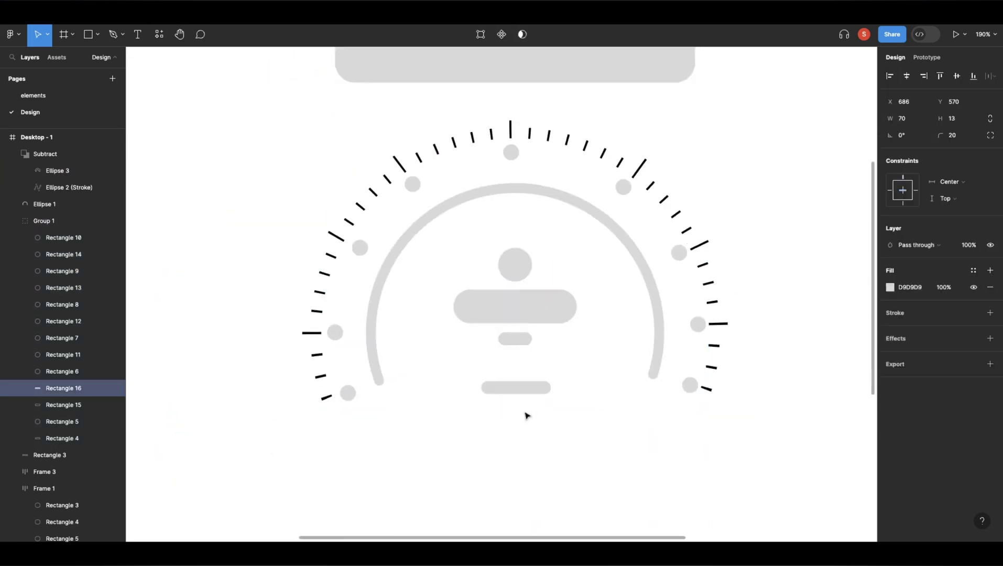
left_click_drag(526, 414, 412, 397)
scroll(604, 393, "down", 3)
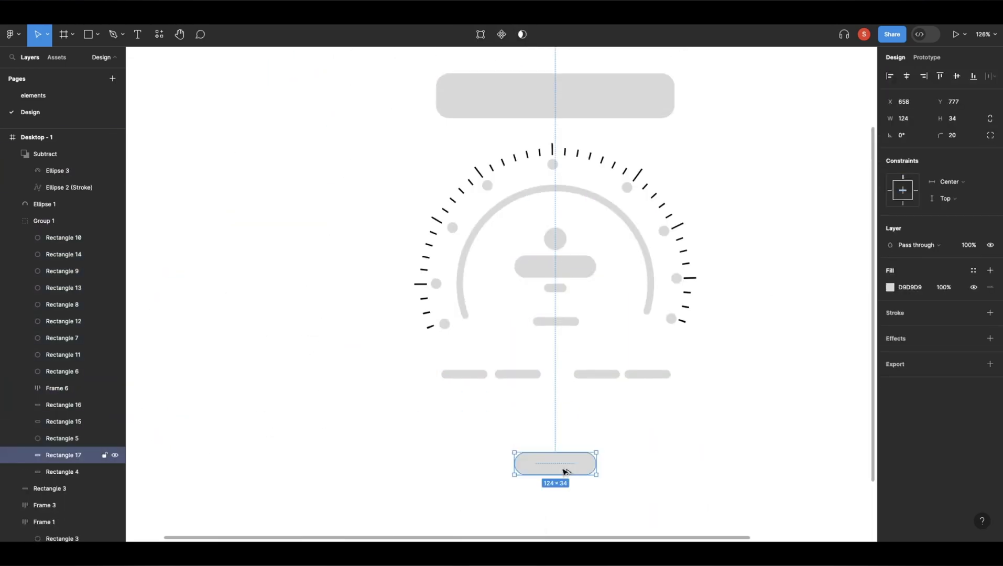
mouse_move(555, 458)
left_mouse_down()
mouse_move(197, 215)
mouse_move(539, 442)
left_mouse_up()
Step: Add a full-width bottom bar, a shorter progress-fill copy and auto-layout label bars above it
scroll(540, 441, "down", 3)
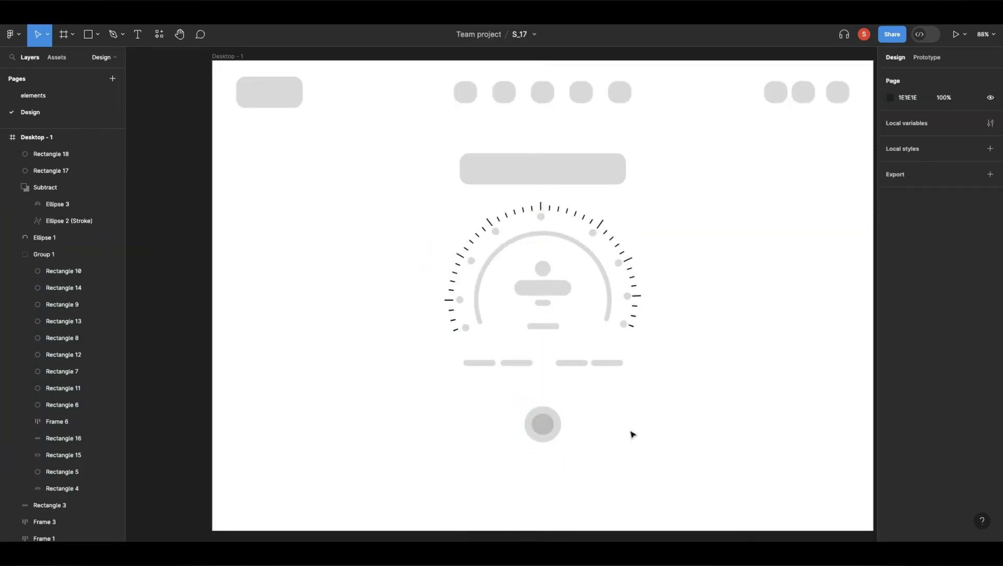
scroll(631, 433, "up", 3)
mouse_move(391, 340)
left_mouse_down()
mouse_move(206, 404)
mouse_move(698, 387)
left_mouse_up()
scroll(206, 405, "down", 2)
key("ctrl+d")
scroll(537, 383, "up", 2)
left_click_drag(793, 399, 639, 404)
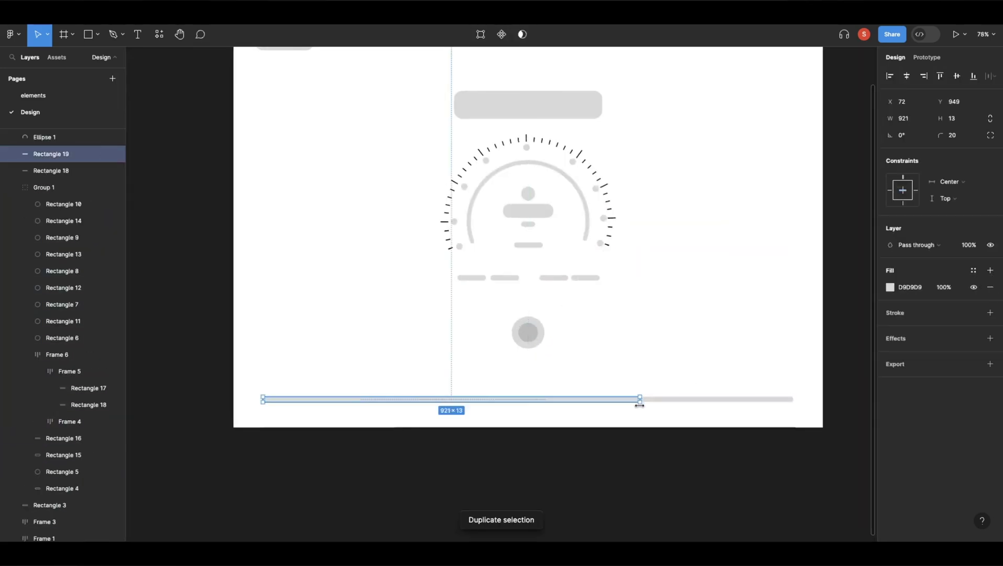
scroll(280, 386, "up", 5)
left_click_drag(335, 383, 304, 379)
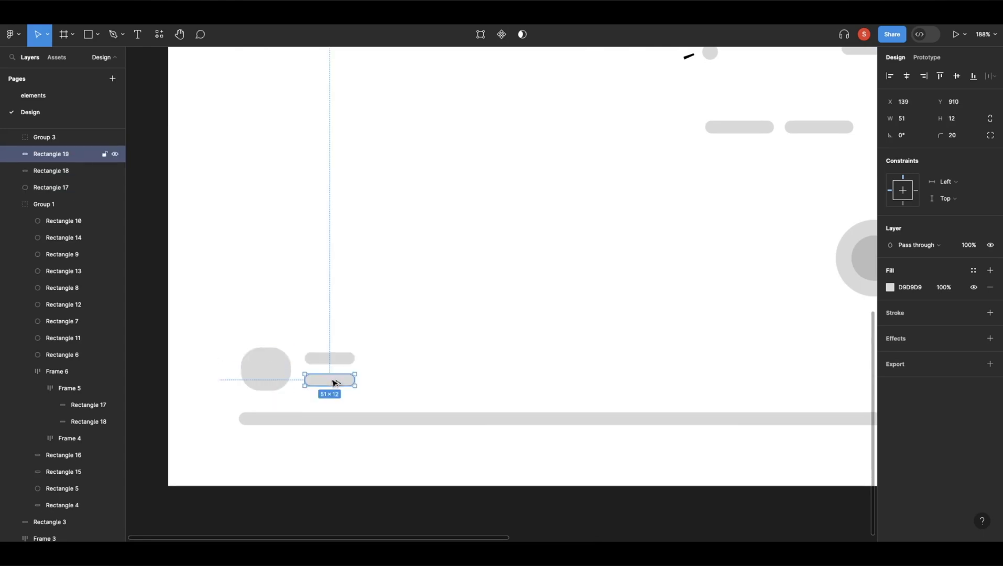
key("shift+a")
scroll(556, 351, "down", 3)
scroll(628, 280, "down", 3)
Step: Draw a square card on the right, duplicate it down the column and fade to low opacity
key("r")
left_click_drag(572, 174, 646, 248)
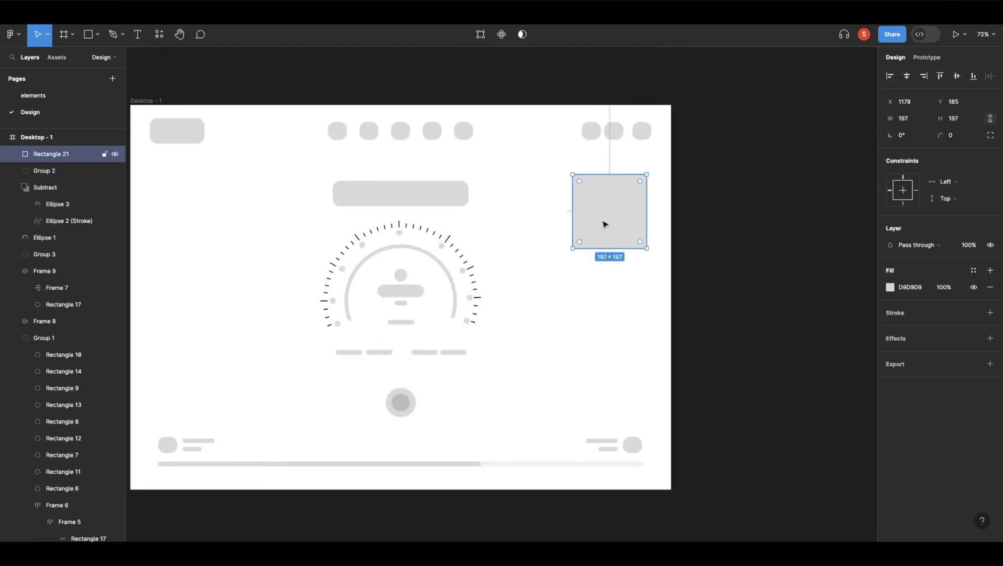
key("ctrl+d")
key("1")
scroll(619, 222, "up", 3)
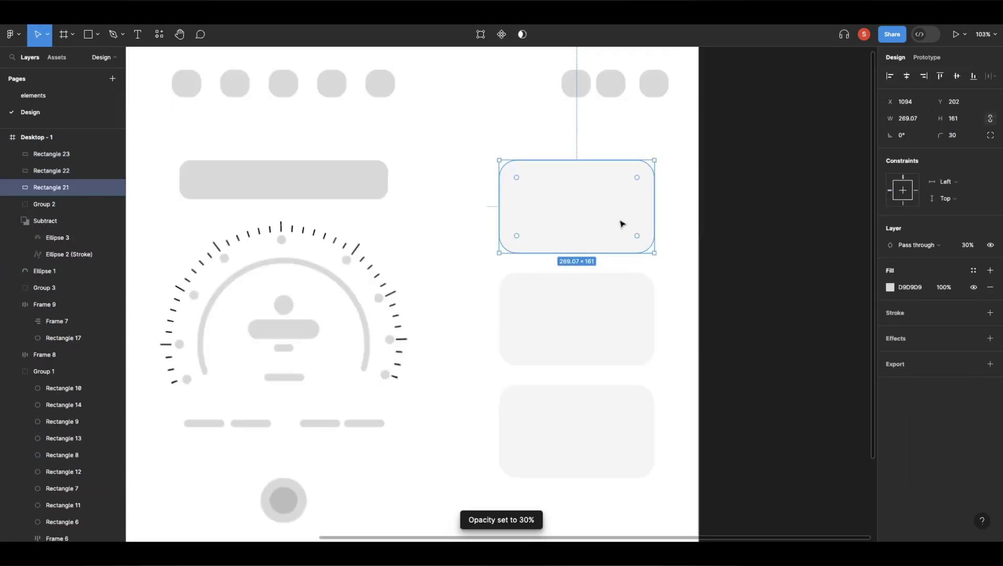
Step: Add full-opacity placeholder and pill bars inside the first card, wrapped in auto layout
key("r")
left_click_drag(487, 176, 618, 207)
key("0")
key("shift+a")
key("r")
left_click_drag(485, 306, 605, 338)
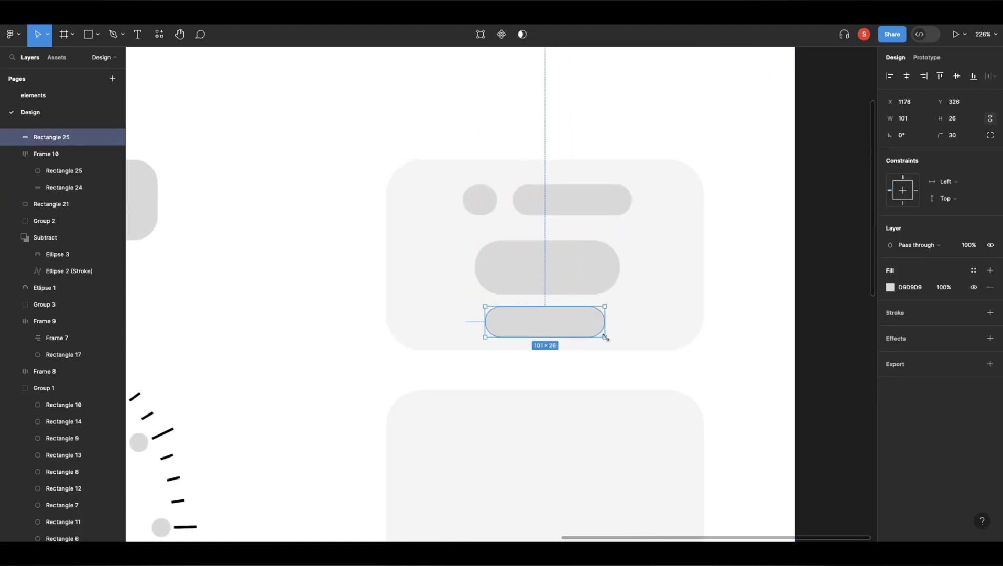
scroll(661, 259, "down", 5)
scroll(586, 454, "down", 3)
Step: Resize the top left-column icon and stack the info rows in vertical auto layout
left_click_drag(317, 239, 369, 267)
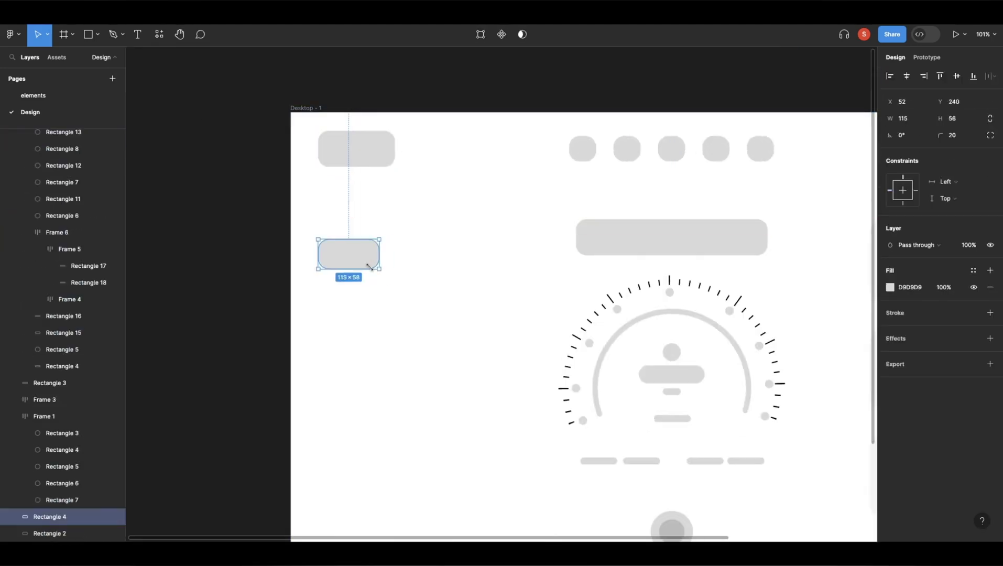
scroll(348, 267, "up", 3)
scroll(318, 252, "down", 5)
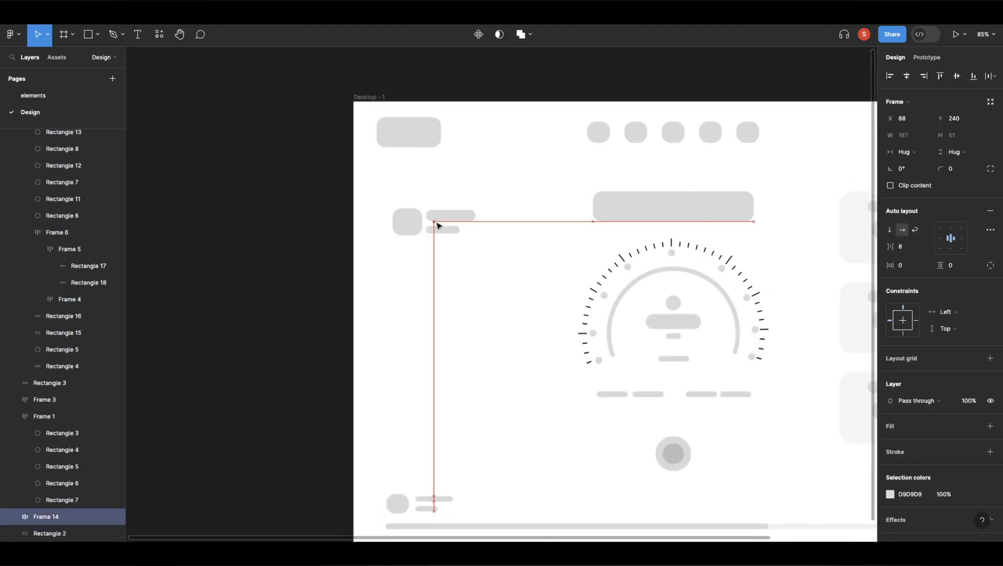
key("shift+a")
scroll(403, 284, "down", 1)
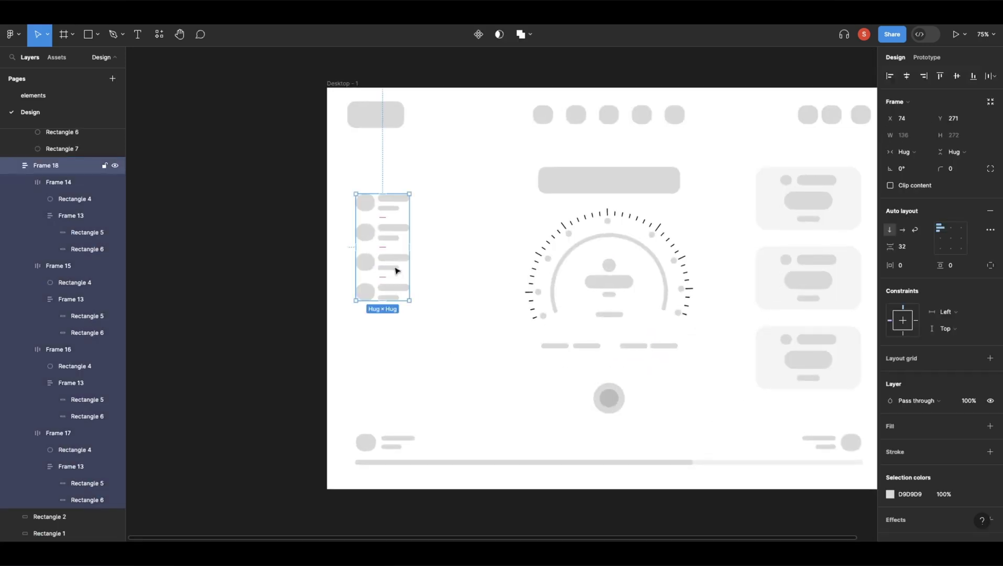
scroll(347, 277, "up", 1)
Step: Add a help card row below the info column with an enlarged icon block
left_click_drag(347, 278, 370, 369)
scroll(403, 356, "up", 2)
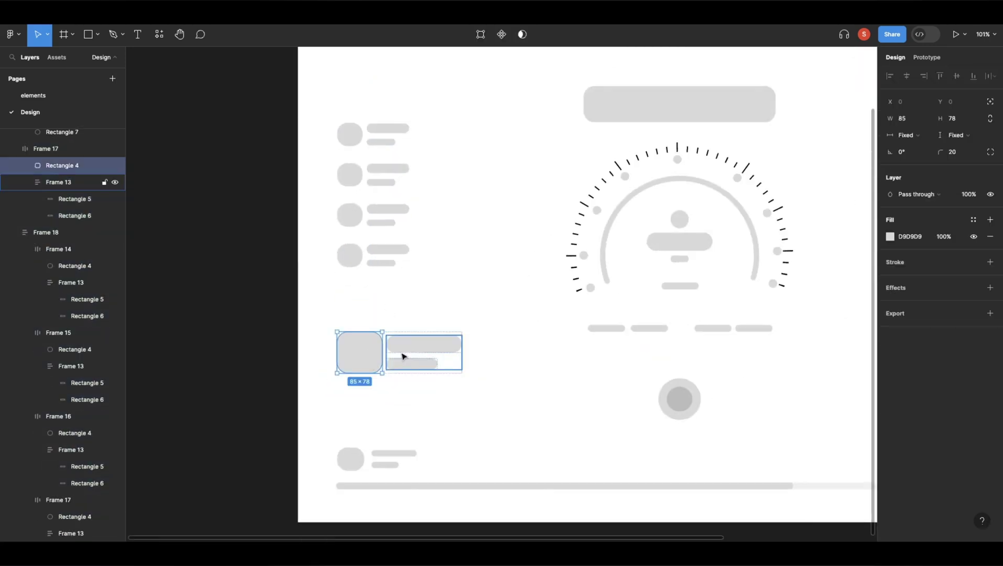
left_click(469, 358)
key("Return")
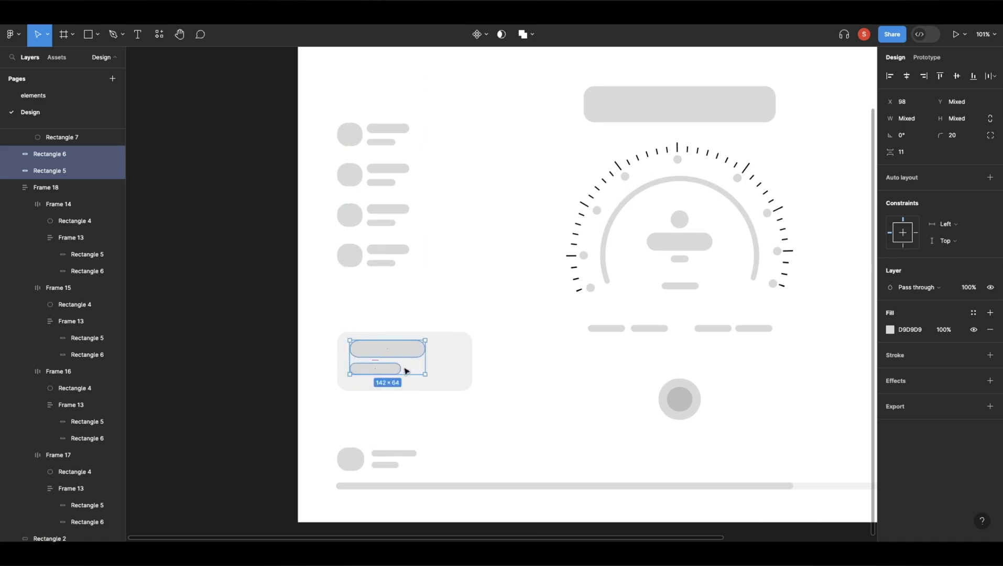
left_click_drag(452, 350, 435, 350)
key("Escape")
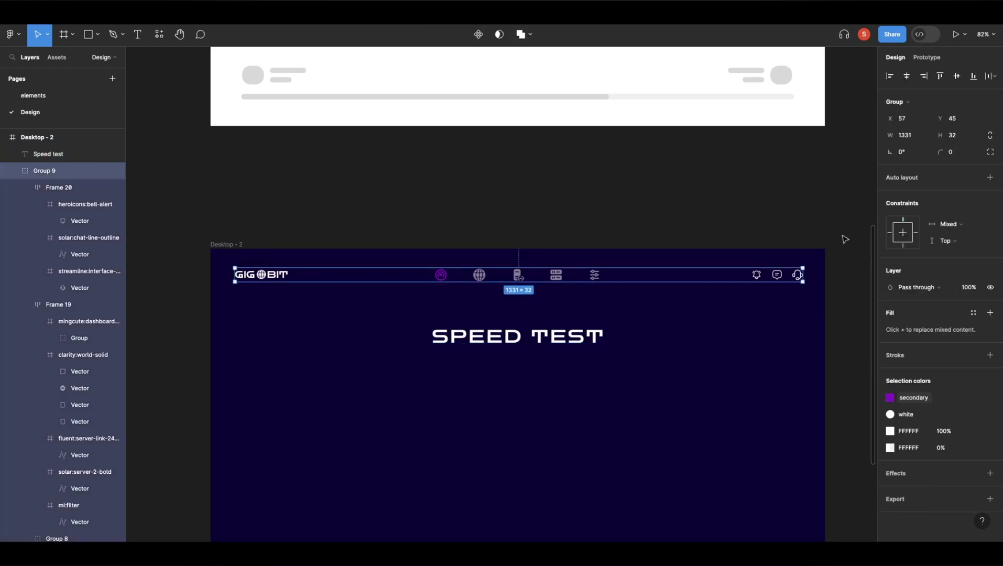
Step: Draw a large glow circle behind the gauge with DFDFE2 fill, layer blur and 10% opacity
key("o")
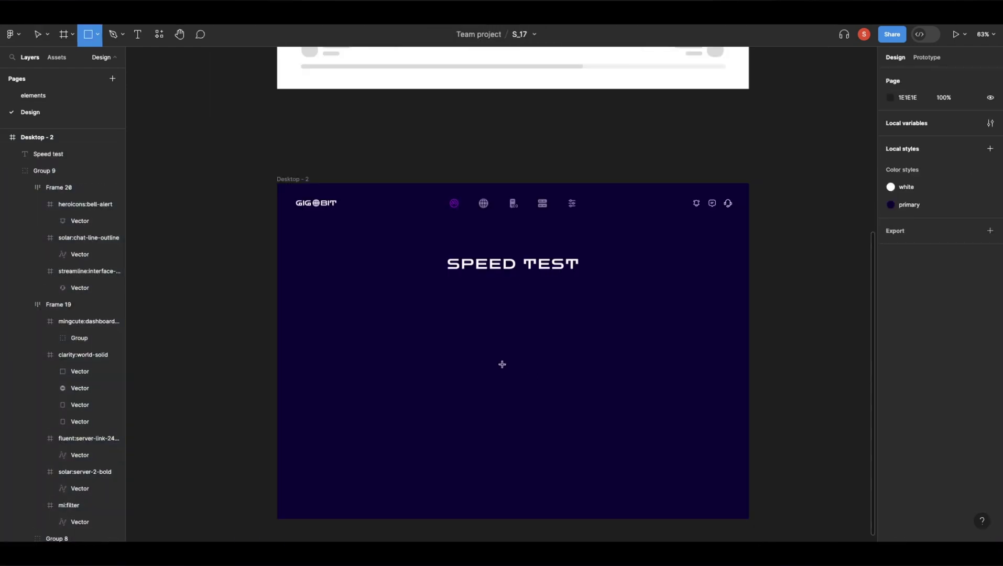
mouse_move(465, 316)
left_mouse_down()
mouse_move(550, 410)
mouse_move(589, 434)
left_mouse_up()
left_click(889, 287)
left_click(765, 485)
left_click(990, 338)
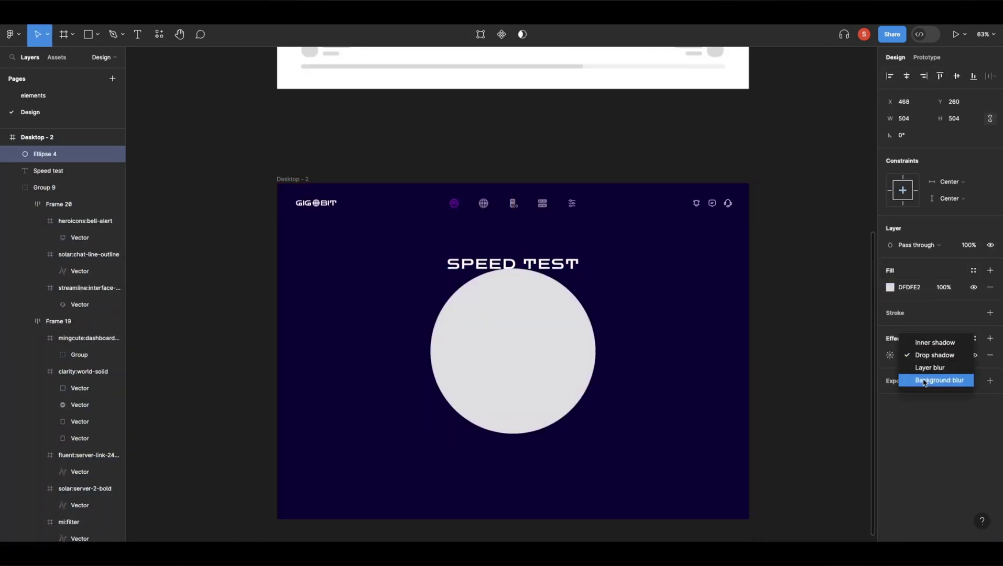
left_click(907, 364)
key("1")
key("2")
left_click_drag(530, 358, 530, 371)
key("1")
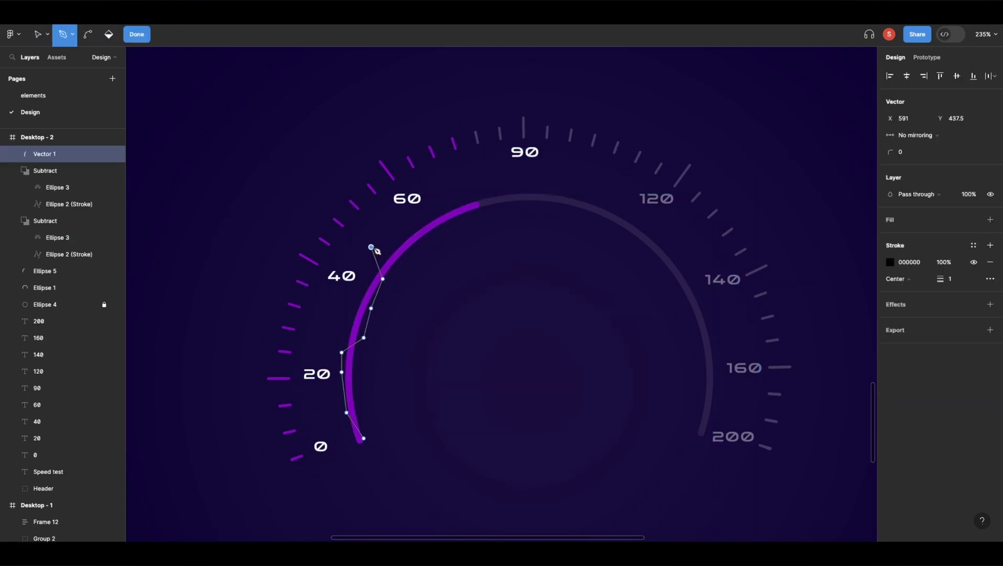
Step: Give the wavy line the secondary stroke colour and a corner radius of 20
left_click(889, 261)
left_click(791, 319)
left_click(906, 152)
type("20")
key("Return")
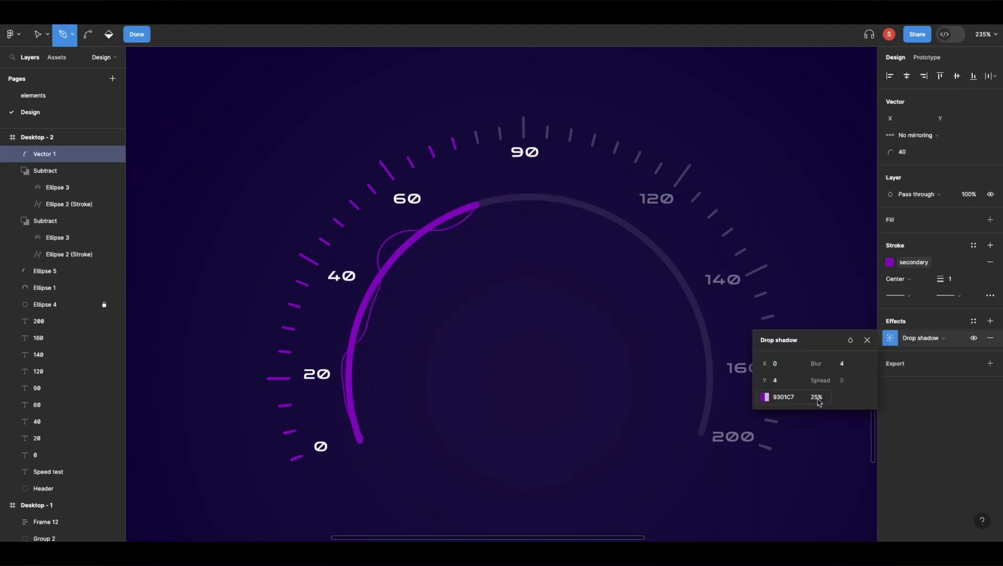
key("Escape")
Step: Duplicate the wavy line and glowing arc strokes, setting the arc strokes to 40% opacity
key("ctrl+d")
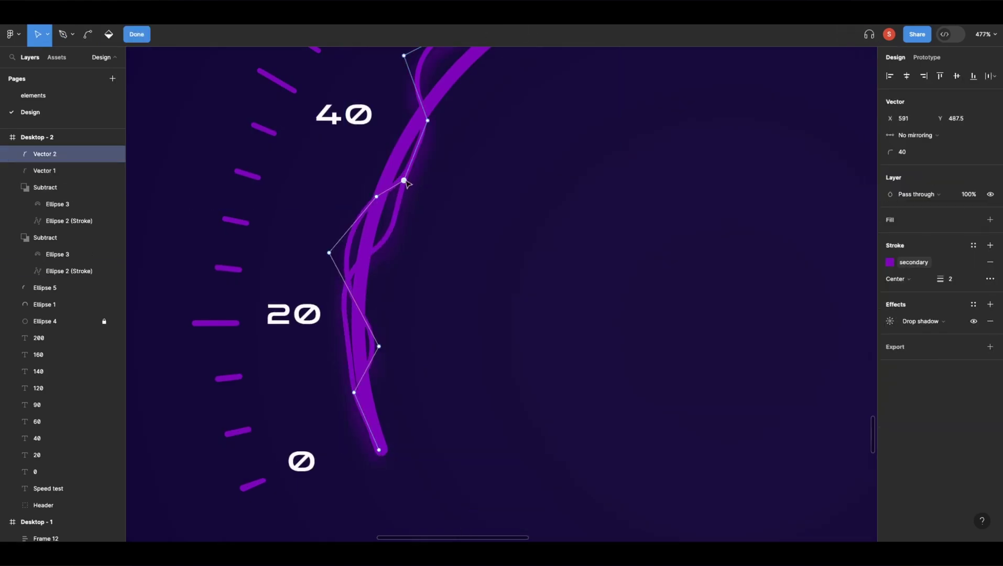
scroll(406, 182, "up", 5)
left_click(487, 177)
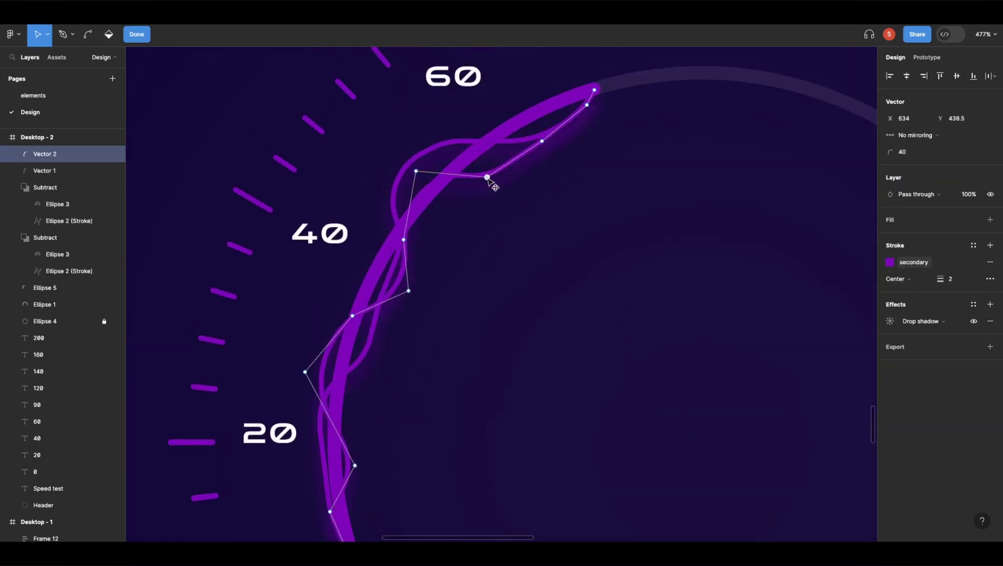
key("ctrl+d")
scroll(471, 262, "down", 2)
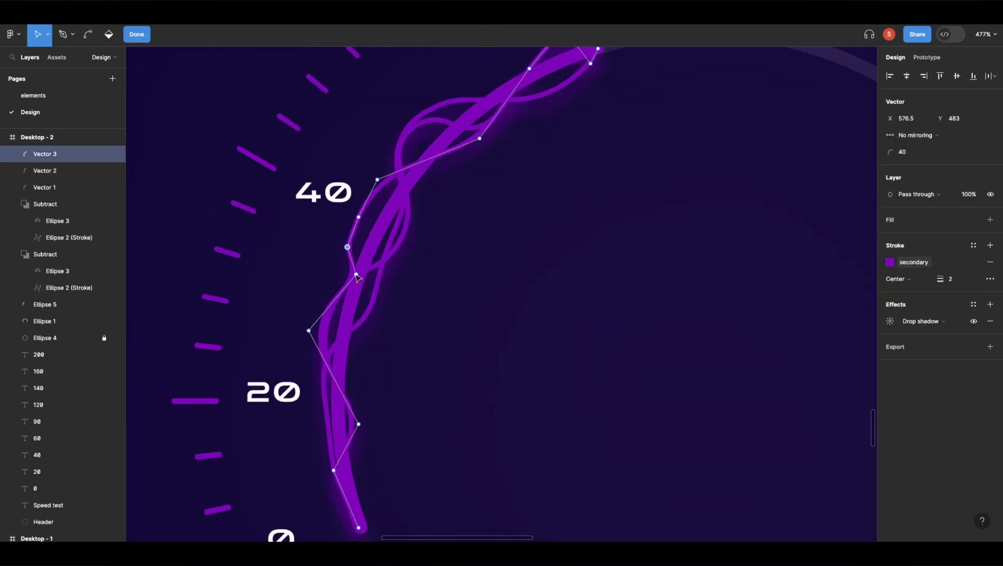
scroll(472, 261, "down", 3)
scroll(448, 206, "up", 2)
left_click(448, 206, "shift")
key("4")
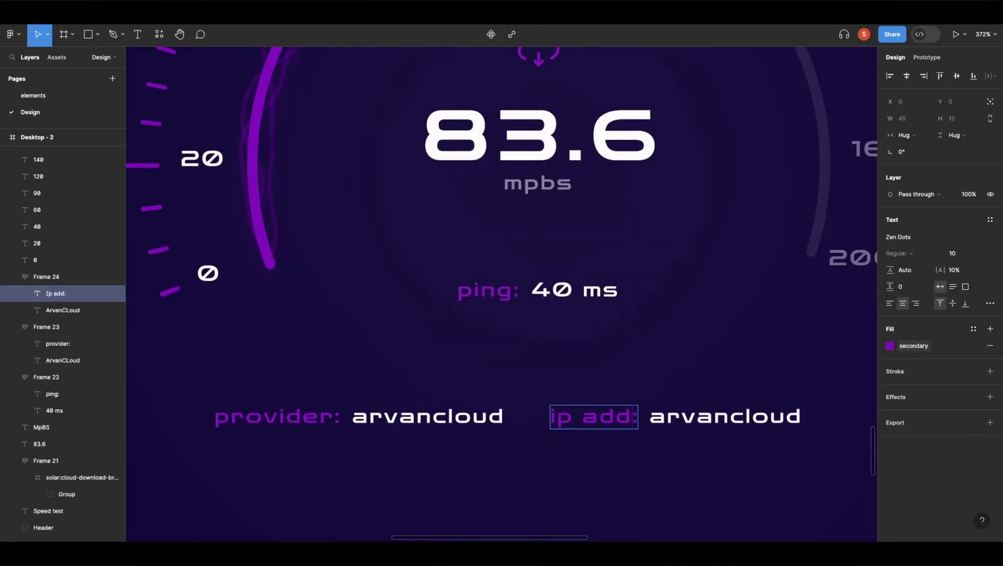
Step: Select both the provider: and IP address labels to restyle them together
left_click(277, 416)
scroll(574, 380, "down", 3)
left_click(574, 380, "shift")
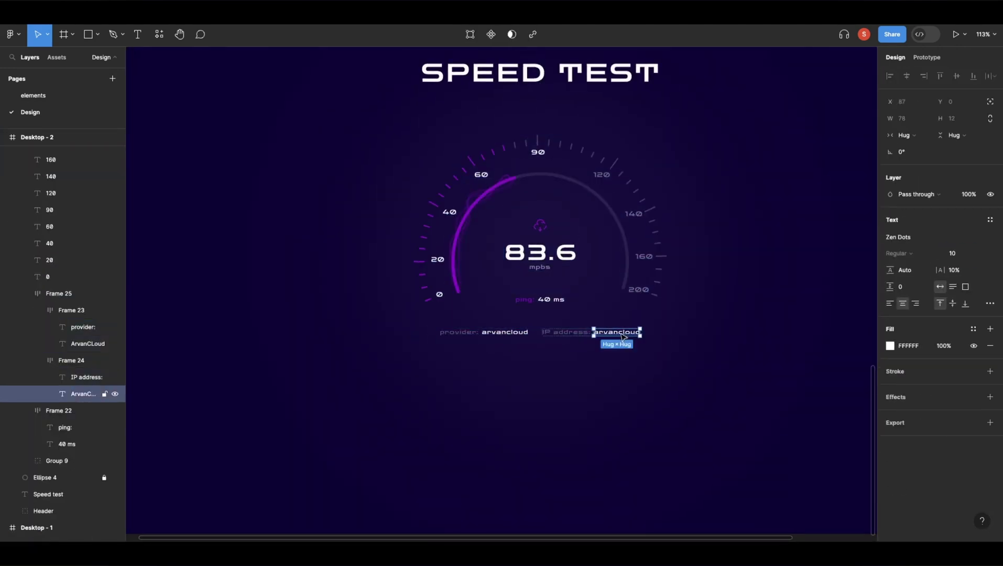
scroll(623, 337, "up", 5)
Step: Change the IP value to 127.0.90.400 and fix the cloud icon's width and height
double_click(622, 337)
type("127.0.90.400")
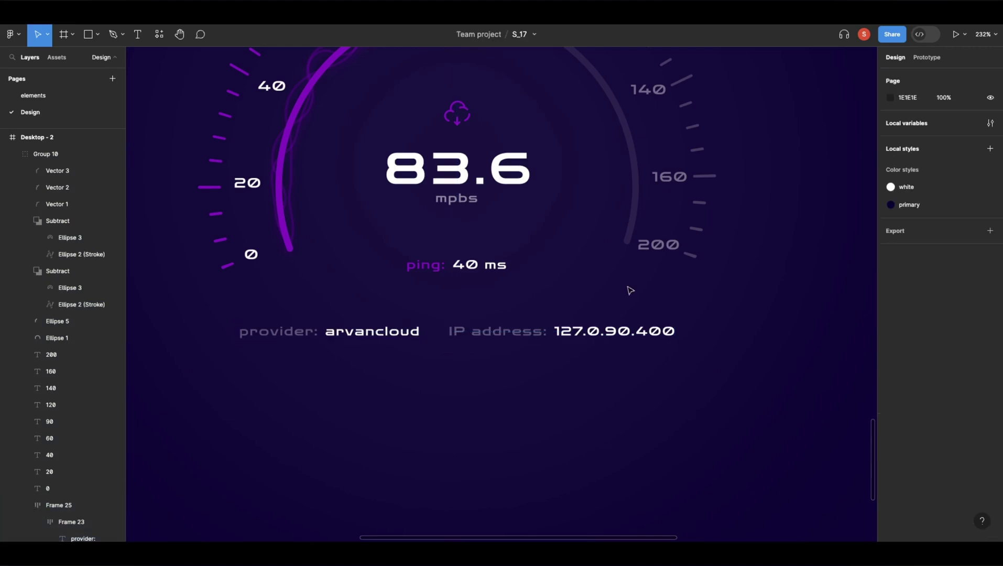
scroll(655, 377, "down", 3)
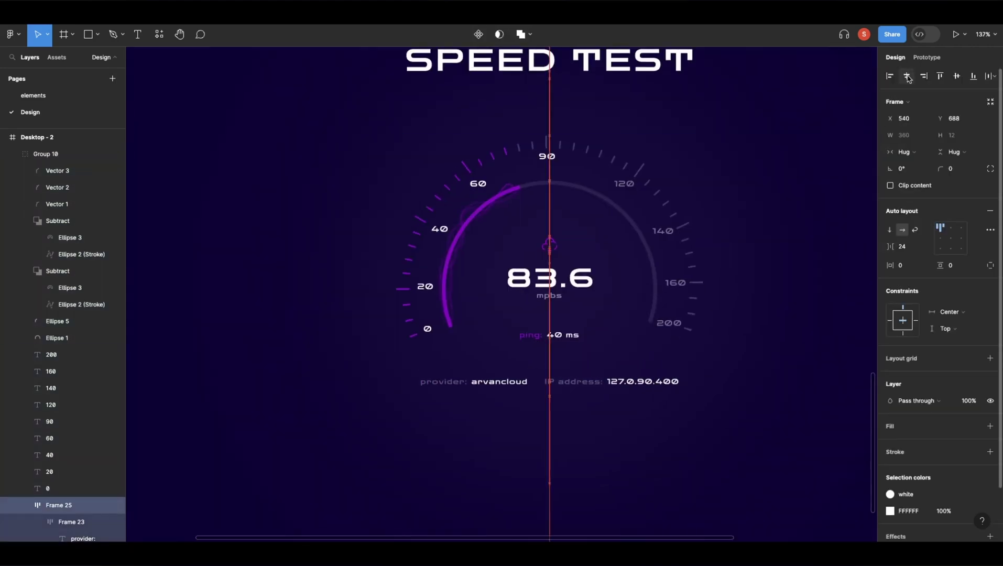
scroll(533, 387, "down", 1)
left_click(533, 387)
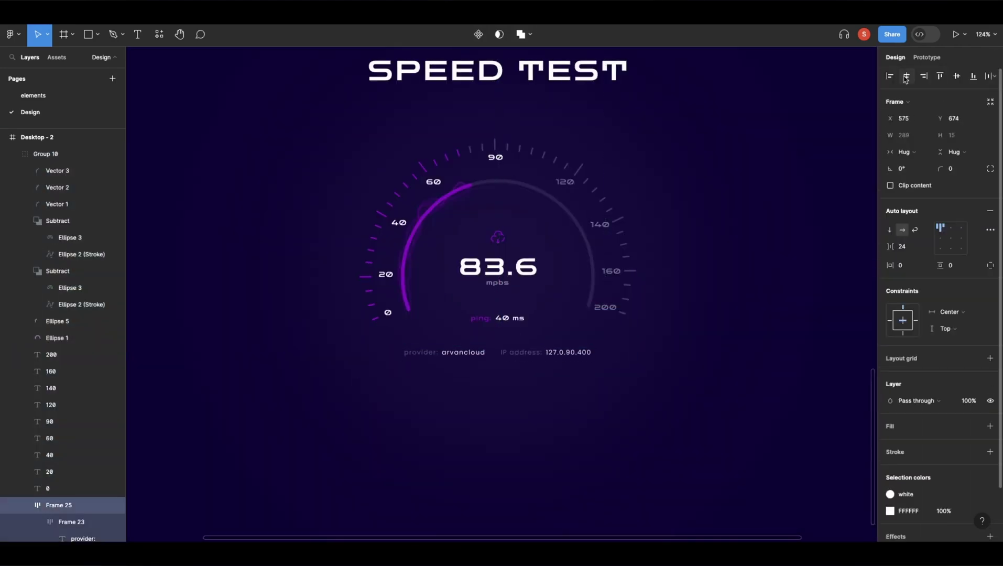
left_click(906, 76)
left_click(540, 238, "ctrl")
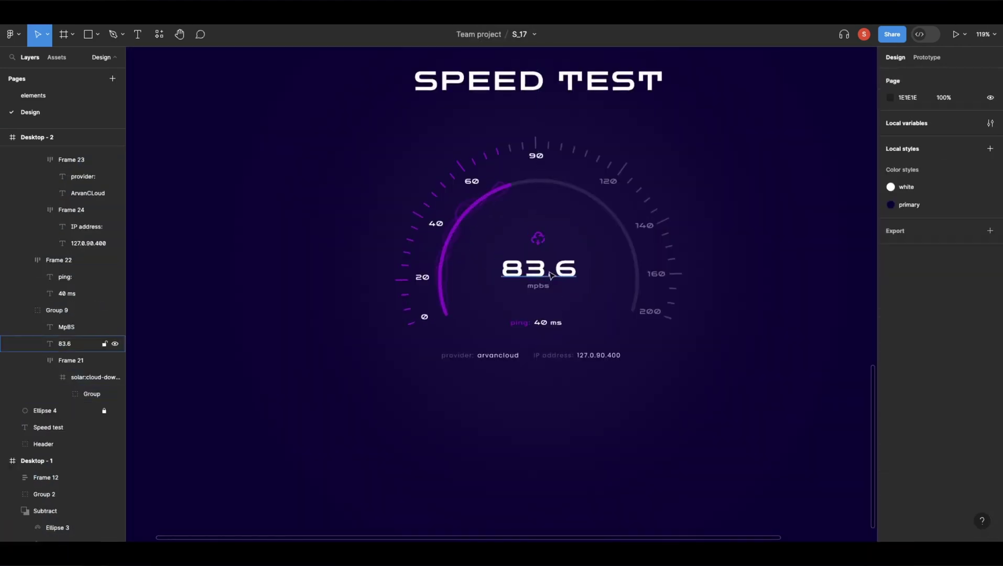
Step: Draw a round button below the gauge and insert a refresh icon into it
key("r")
left_click_drag(587, 328, 546, 375)
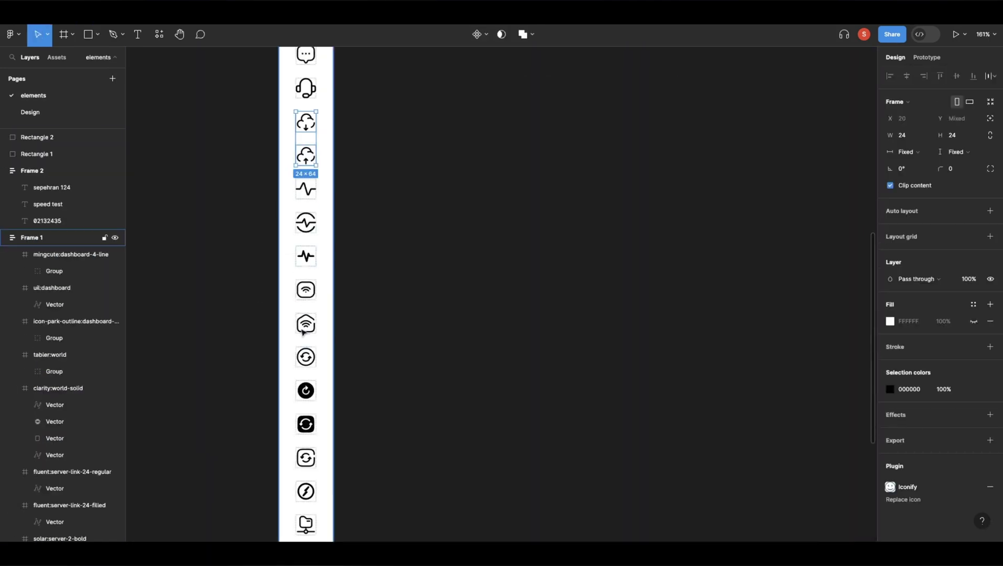
left_click(302, 152)
scroll(570, 345, "up", 3)
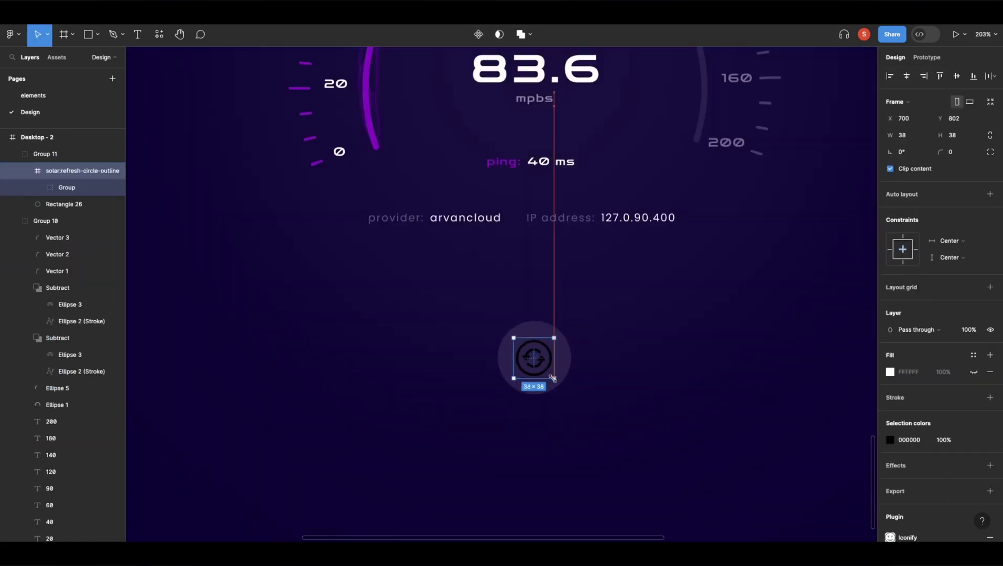
scroll(547, 349, "up", 3)
scroll(547, 349, "down", 10)
Step: Dim the progress bar to 10% and pair a server icon with the IP text in auto layout
left_click(562, 335)
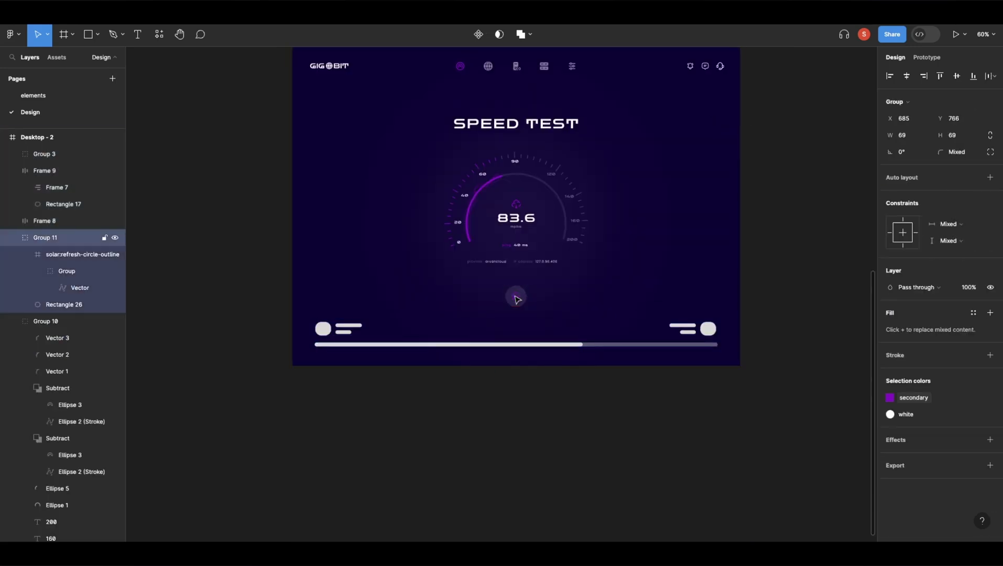
key("1")
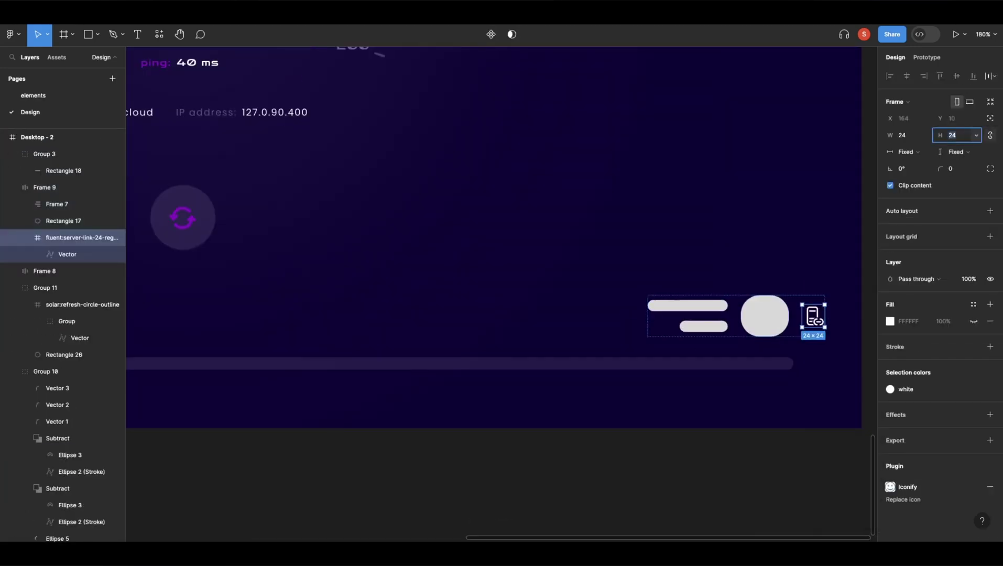
left_click(721, 325)
scroll(721, 325, "down", 5)
left_click_drag(246, 163, 681, 335)
scroll(681, 335, "up", 5)
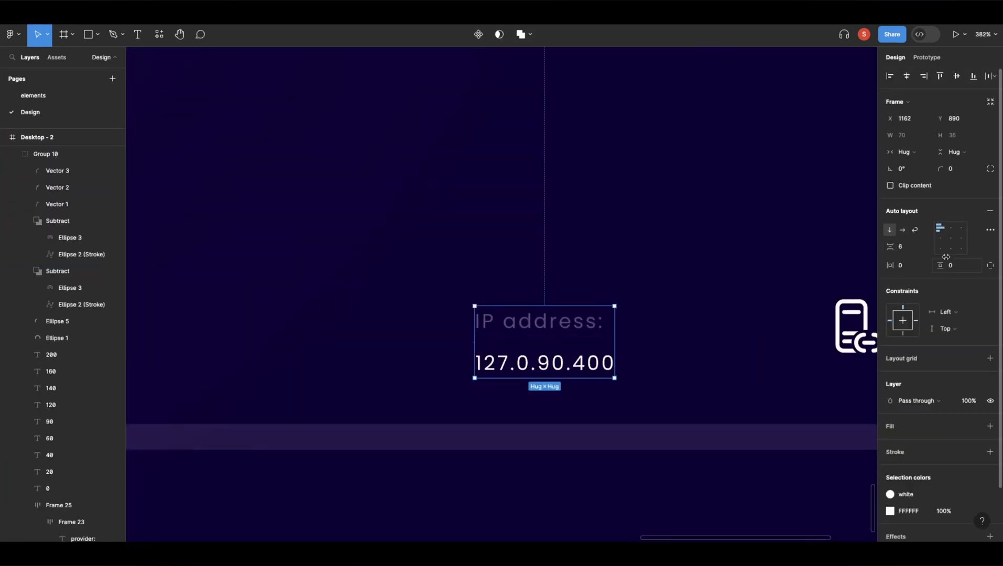
type("5")
left_click(854, 325, "shift")
key("shift+a")
Step: Place a copy of the IP widget along the bar and relabel it as provider
scroll(524, 262, "down", 5)
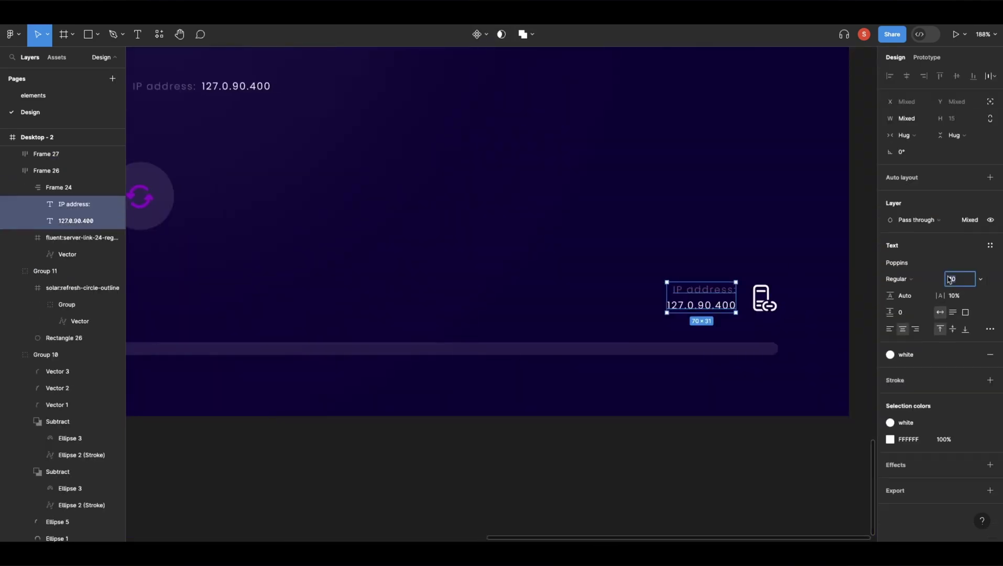
scroll(765, 311, "down", 3)
scroll(766, 294, "down", 2)
left_click_drag(776, 260, 564, 267)
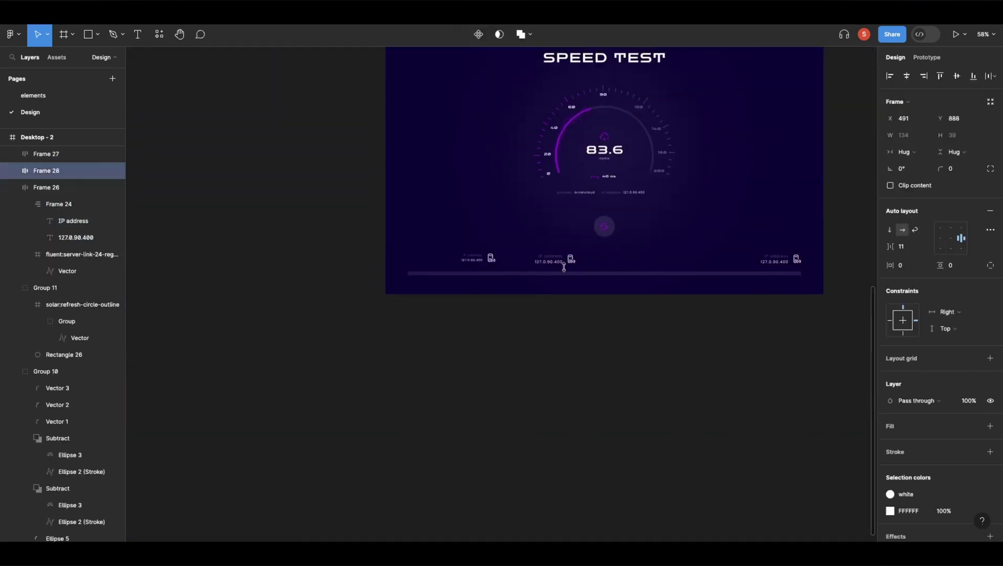
scroll(476, 277, "up", 5)
left_click(413, 246)
key("Return")
type("provider")
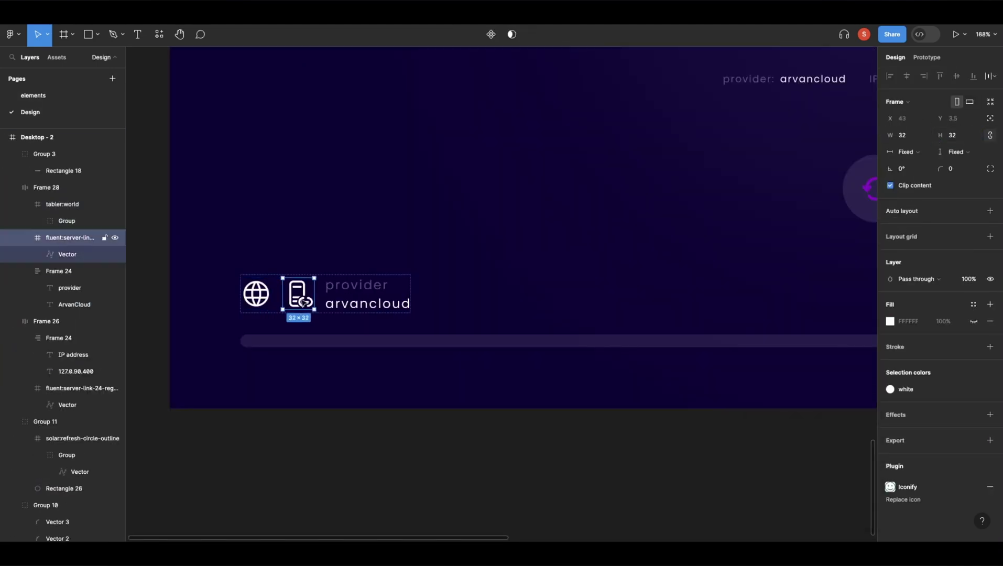
Step: Remove the copy's server icon, then pen-draw a wavy line along the progress bar and duplicate it
key("Delete")
key("p")
left_click(216, 334)
left_click(898, 345)
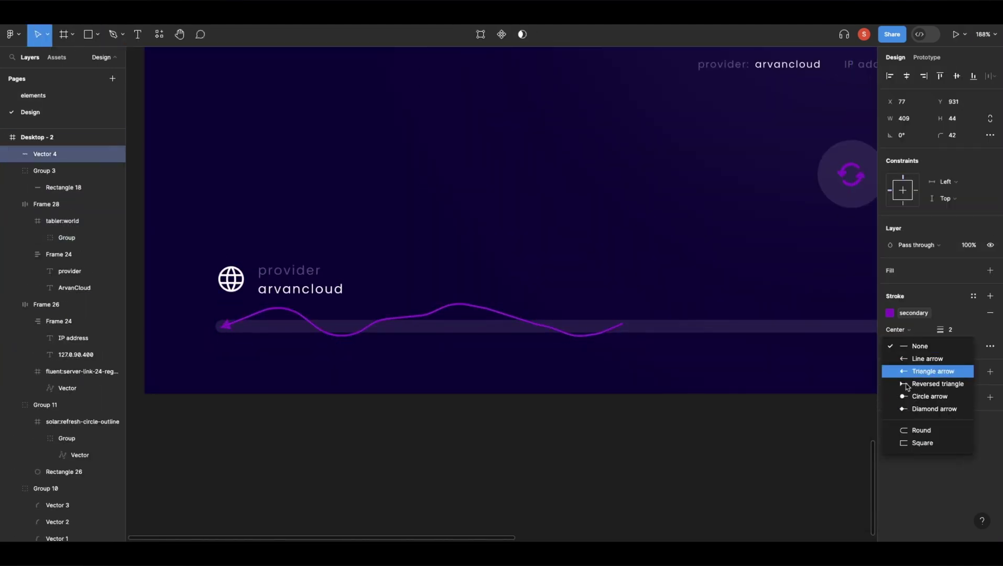
key("ctrl+d")
key("Return")
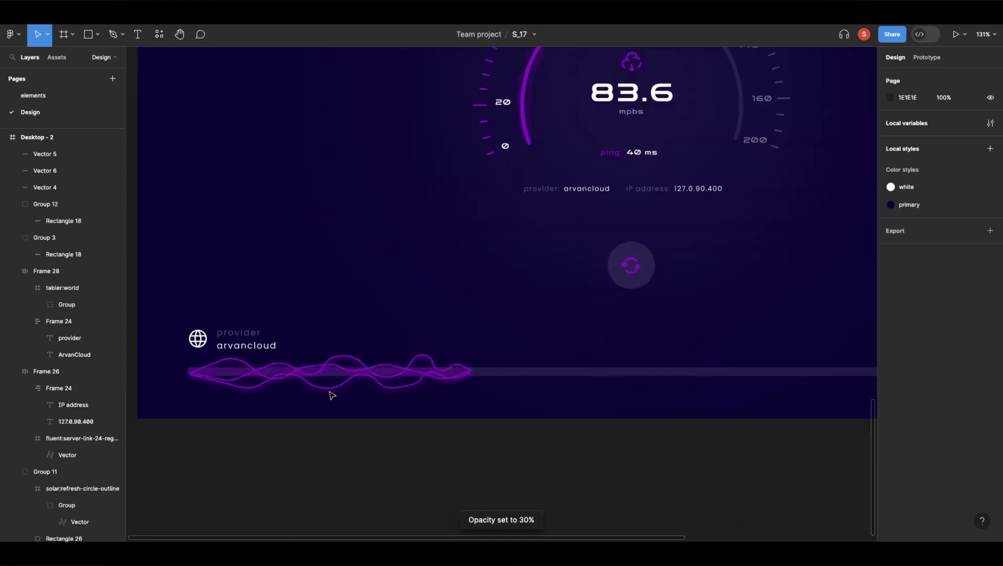
Step: Set the wavy lines to 20% opacity, duplicate them, and auto-layout the bottom widget row
key("Escape")
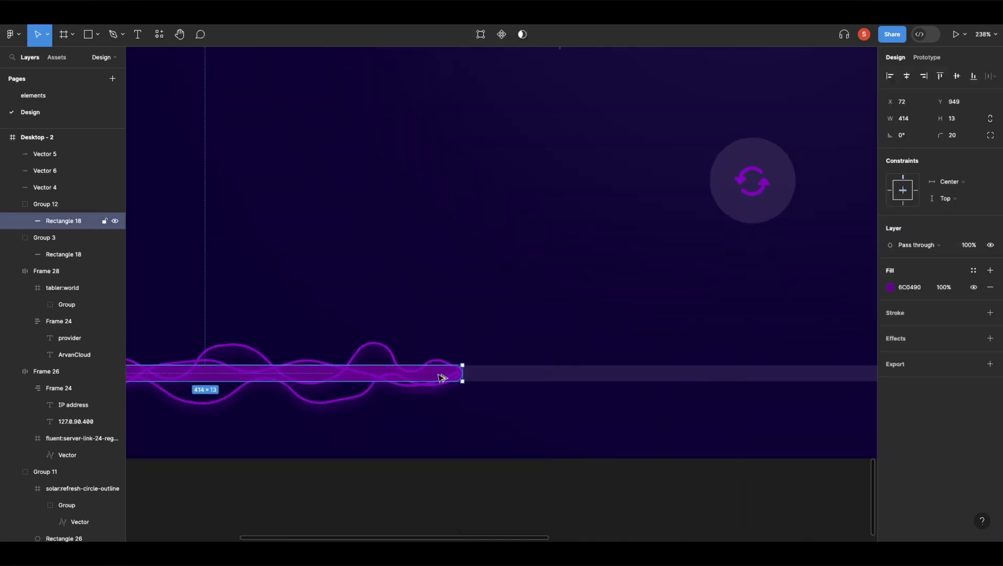
scroll(446, 354, "down", 3)
key("2")
scroll(504, 342, "up", 2)
key("ctrl+d")
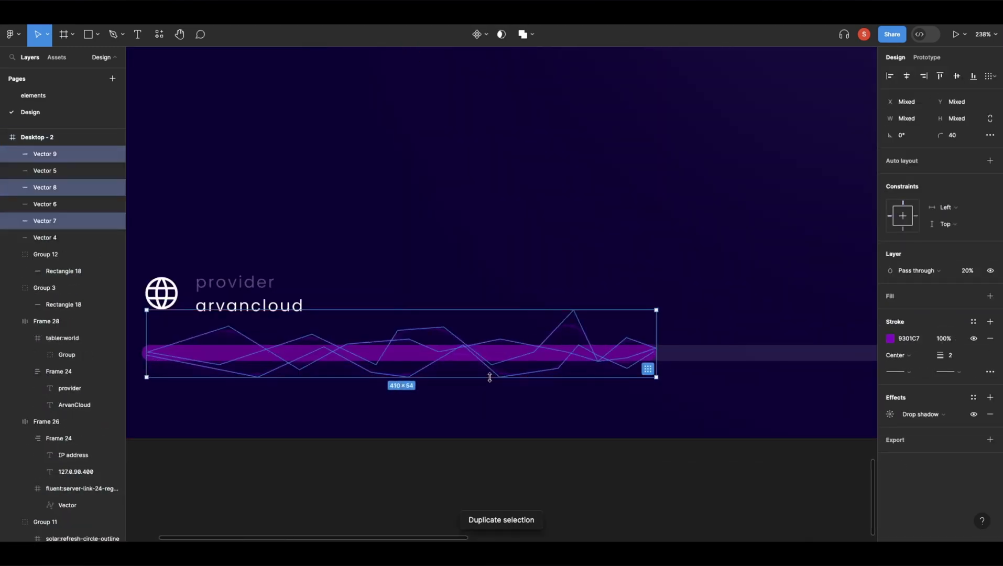
key("shift+1")
left_click(314, 371)
key("shift+a")
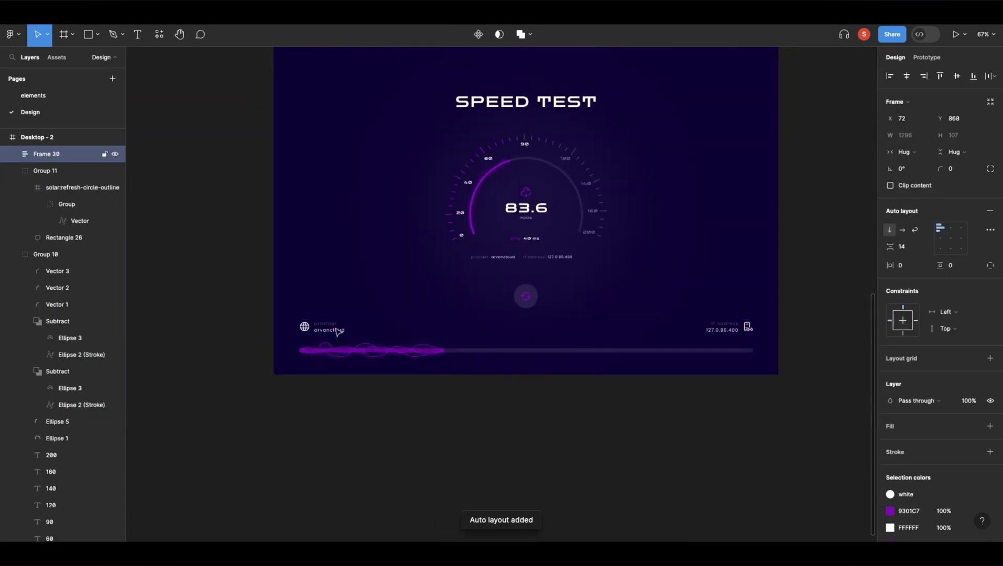
key("Escape")
scroll(437, 318, "up", 5)
Step: Restore the IP widget to full opacity and select its IP address label for the info column
key("0")
scroll(364, 264, "up", 3)
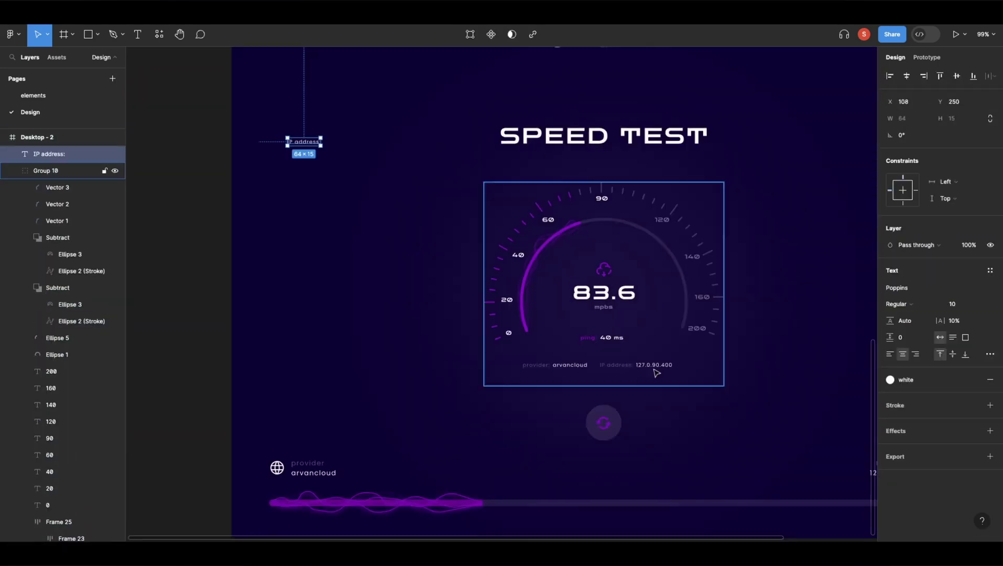
left_click(335, 226)
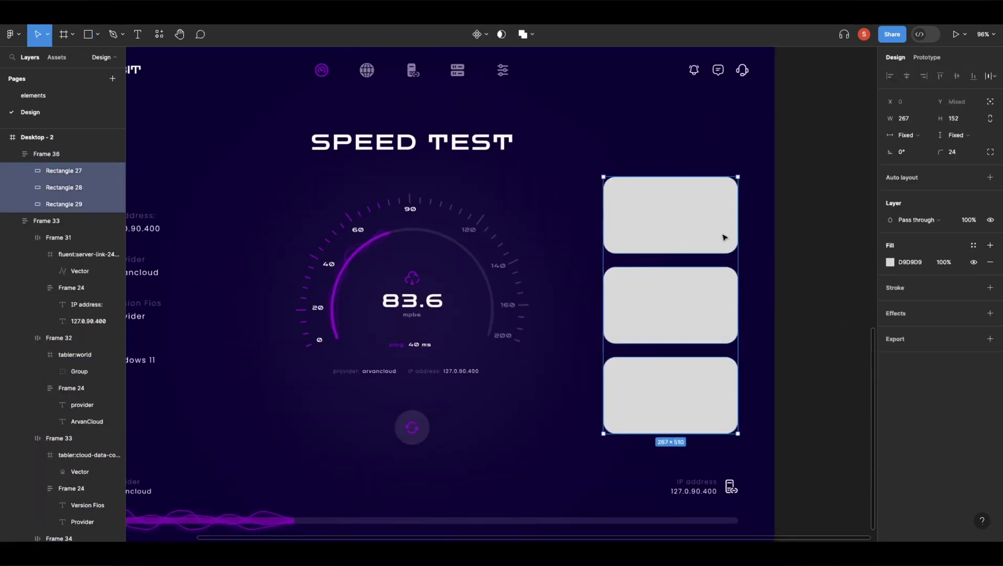
Step: Fade the three upload, download and ping stat cards to 10% translucent purple
key("1")
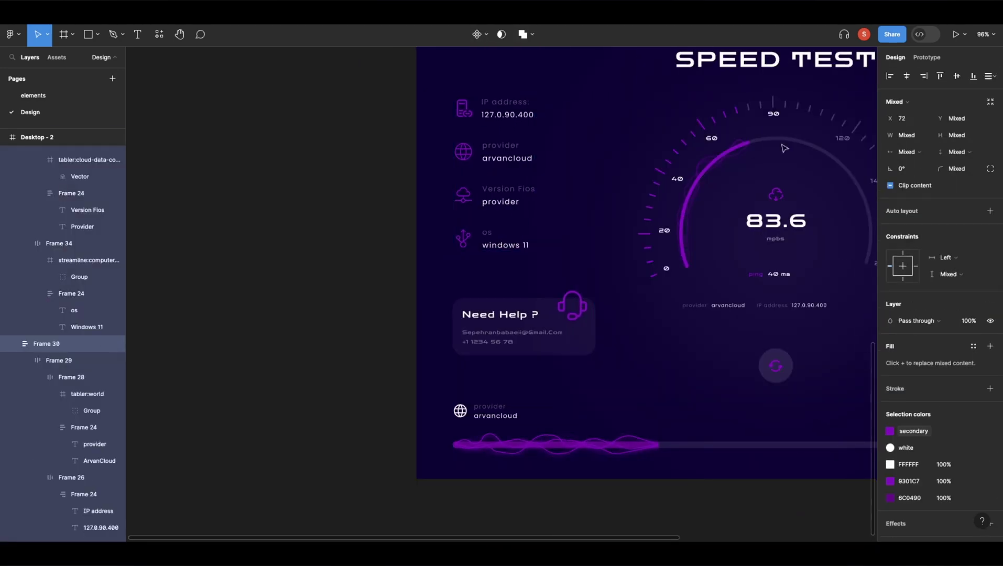
scroll(784, 148, "down", 5)
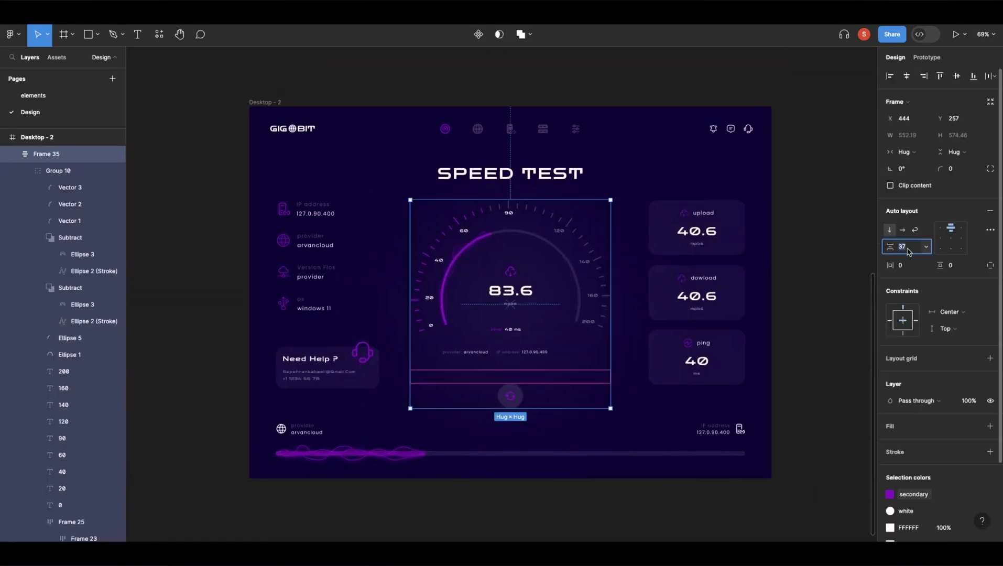
Step: Duplicate the Desktop - 2 dashboard into a Desktop - 3 frame and preview it full-screen without the interface
left_click(662, 208)
key("ctrl+d")
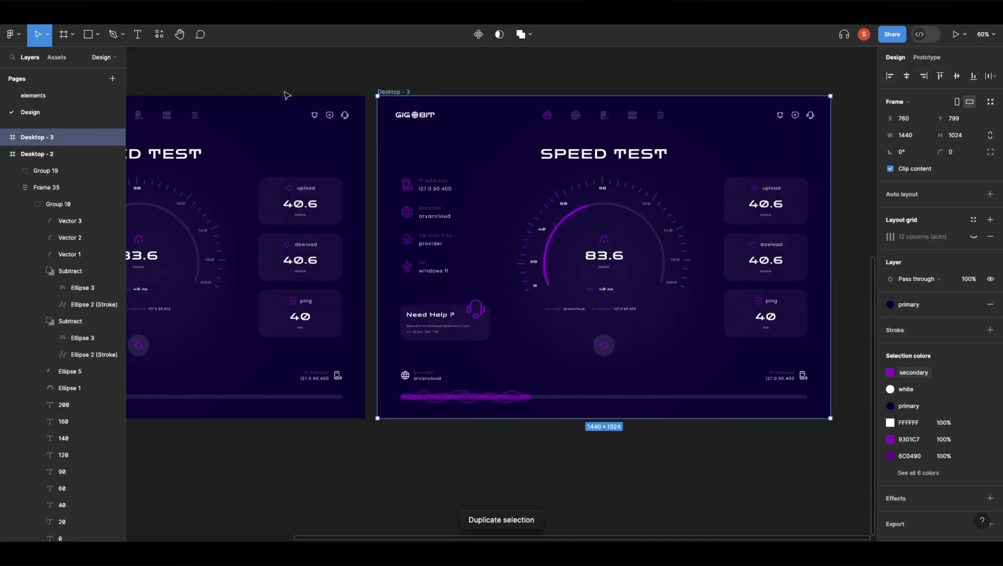
key("shift+2")
key("ctrl+backslash")
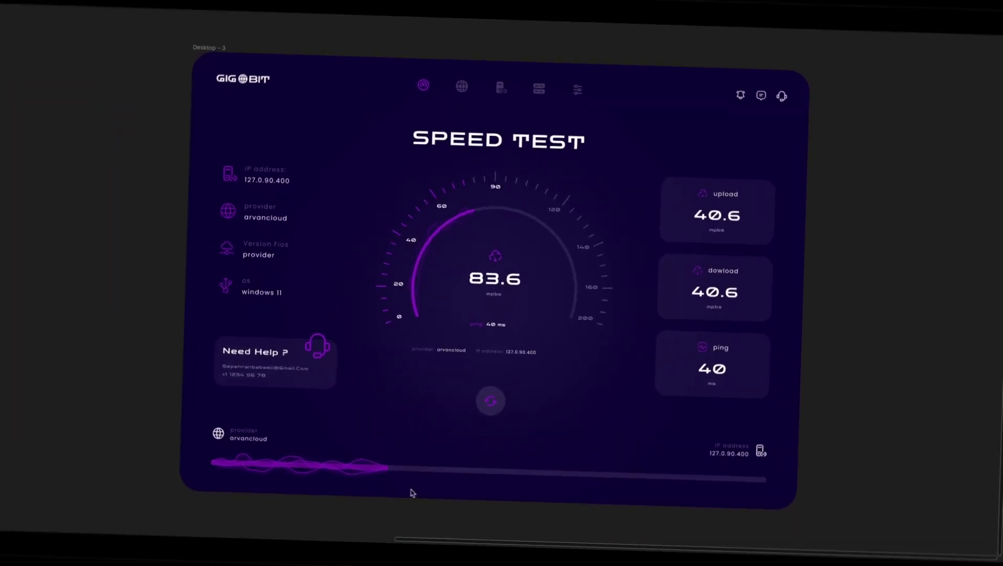